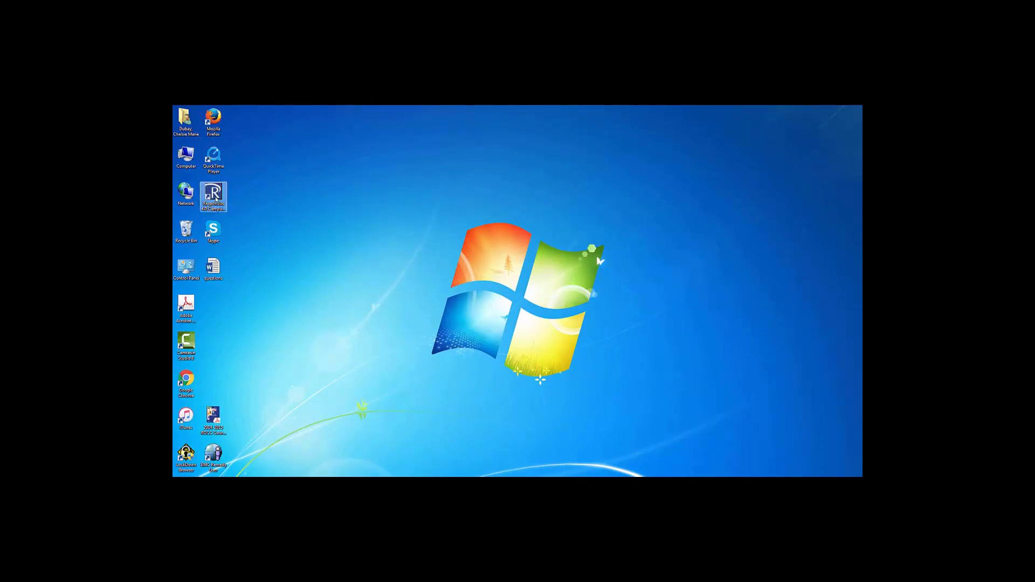
Step: Launch Respondus and review the Edit & Publish preferences: 2.00 points per question, randomized answers
double_click(213, 197)
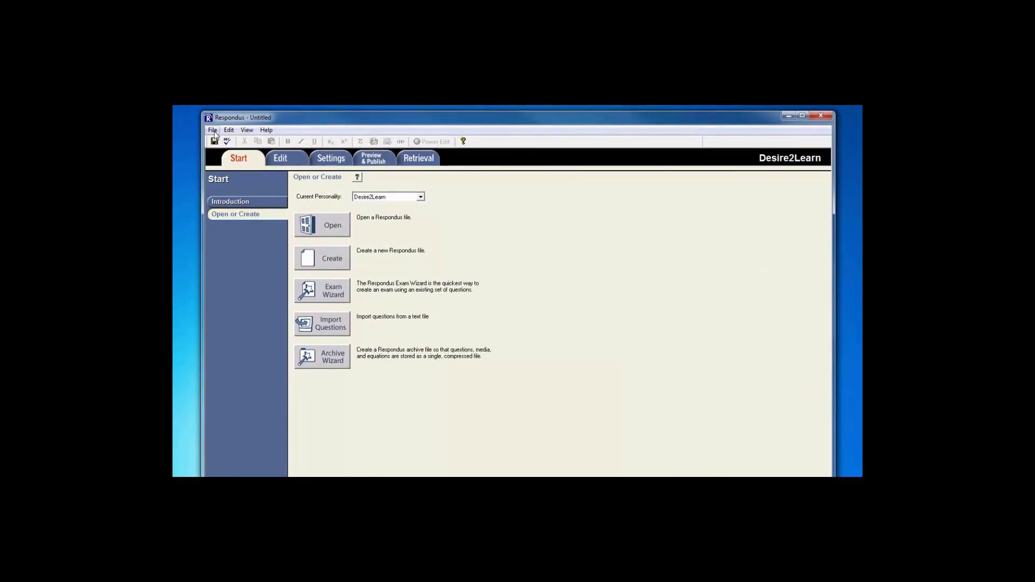
left_click(213, 131)
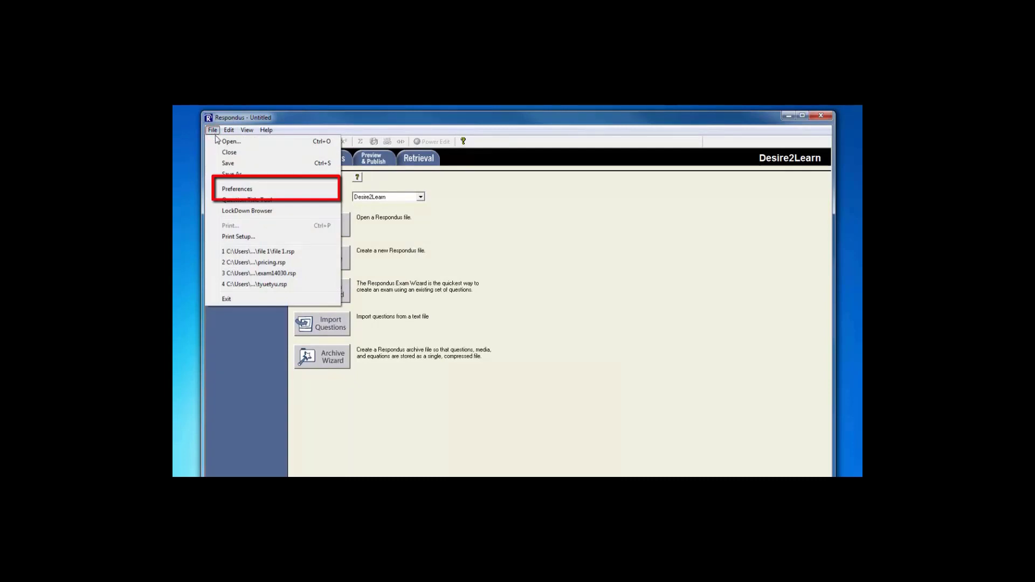
left_click(261, 190)
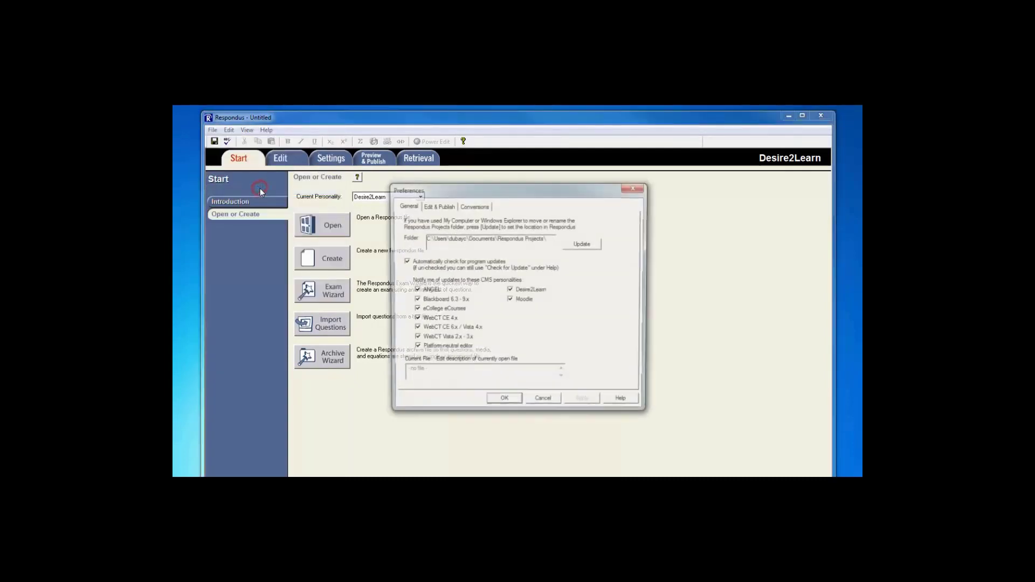
left_click(439, 206)
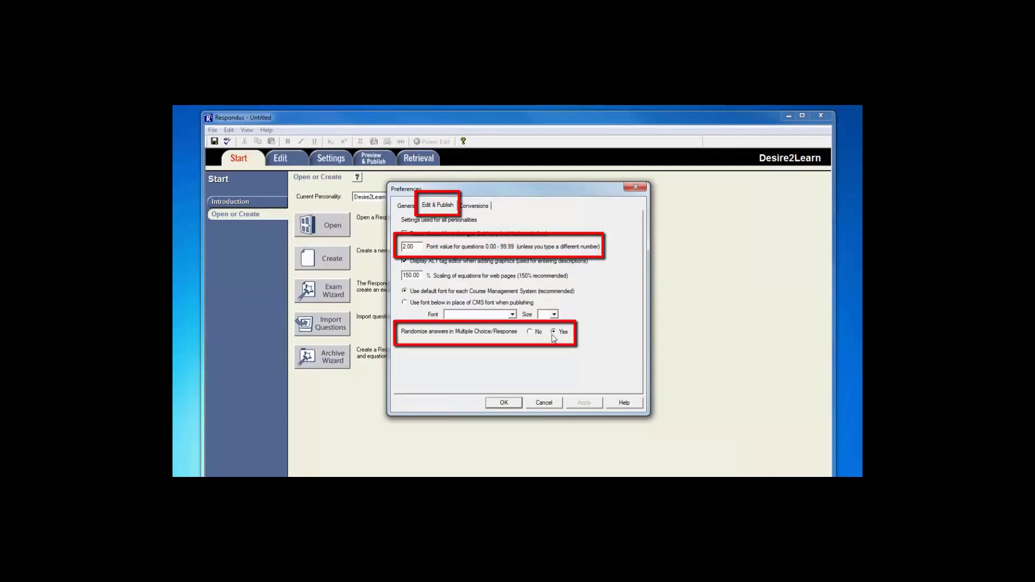
left_click(504, 405)
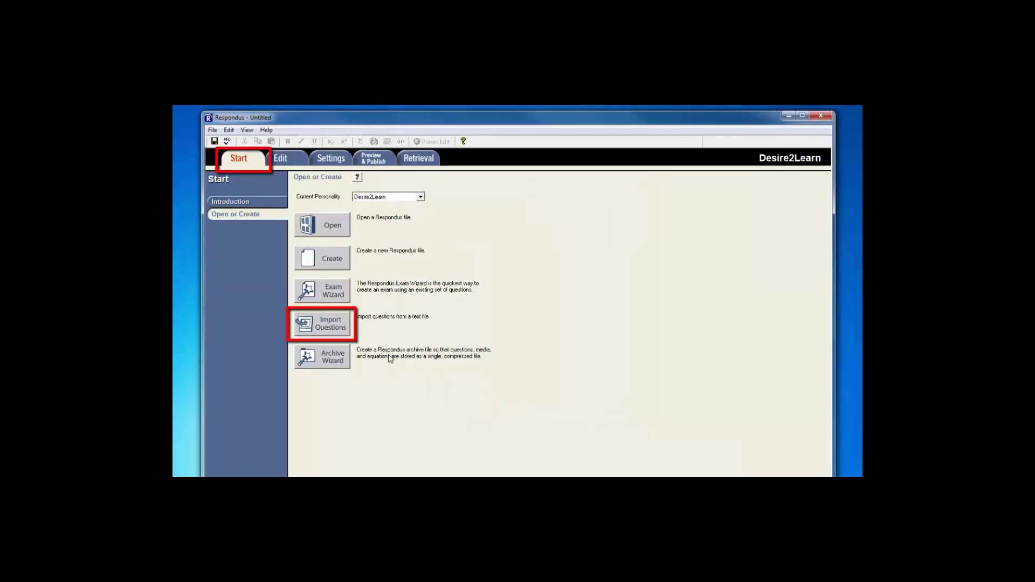
Step: Set up a Word 2007 (DOCX) import of Desktop questions.docx into a new document named 'questions'
left_click(336, 327)
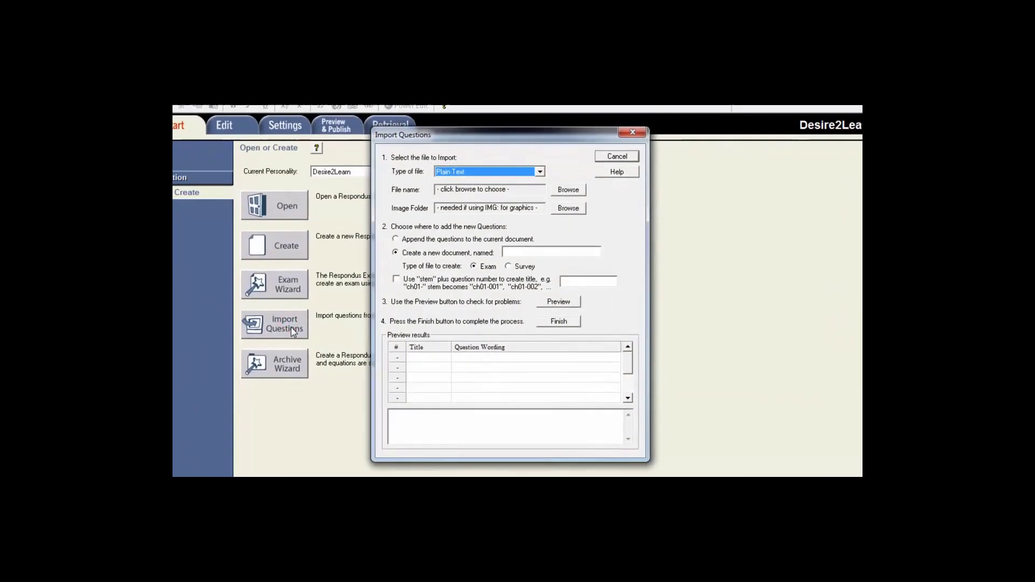
left_click(511, 162)
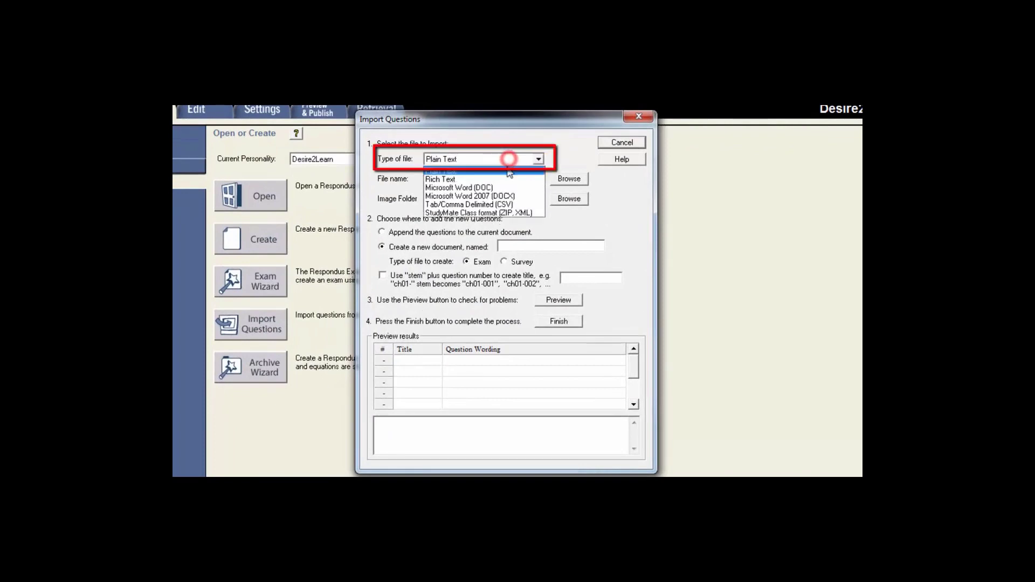
left_click(526, 196)
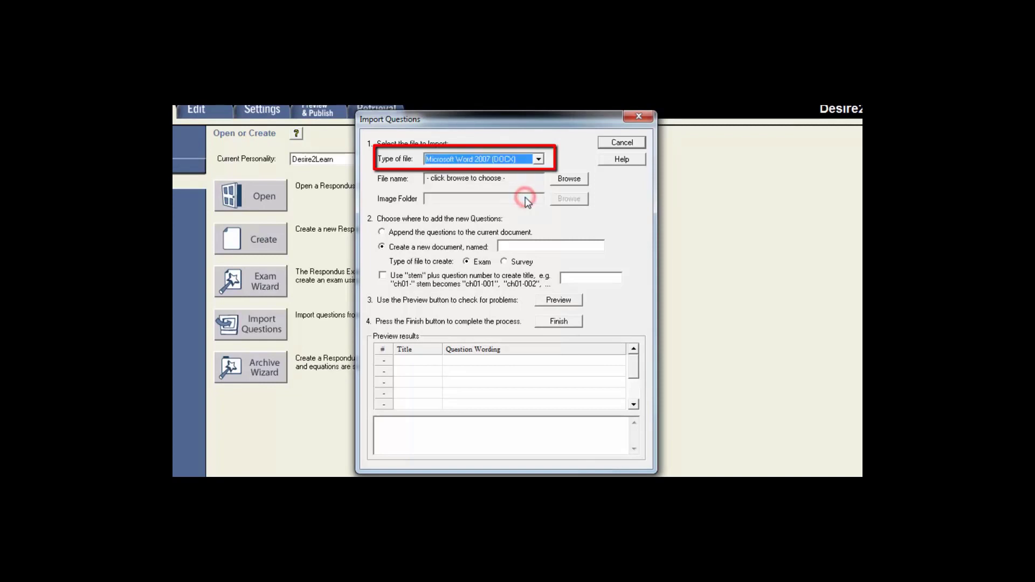
left_click(569, 179)
left_click_drag(633, 261, 633, 310)
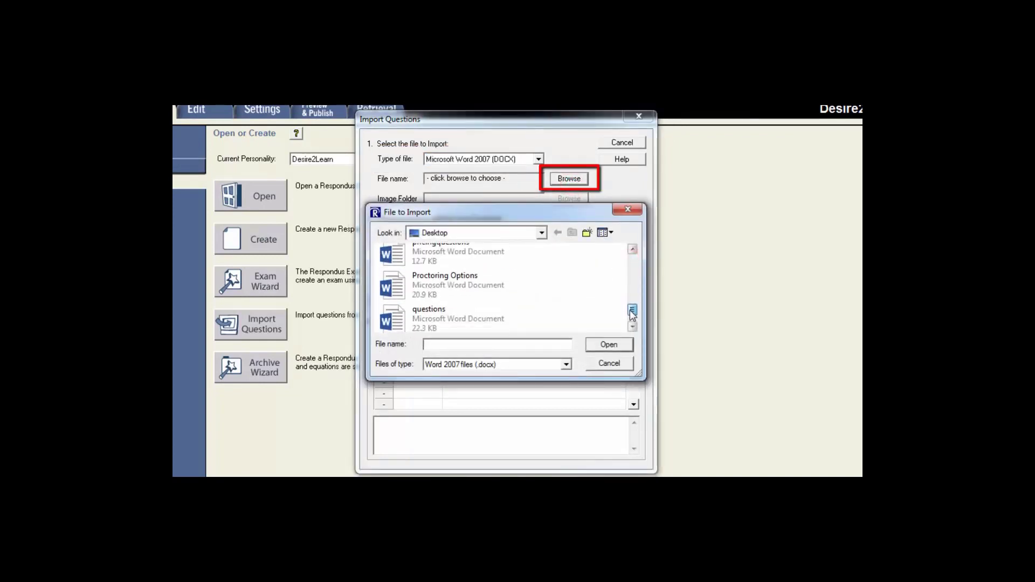
double_click(461, 326)
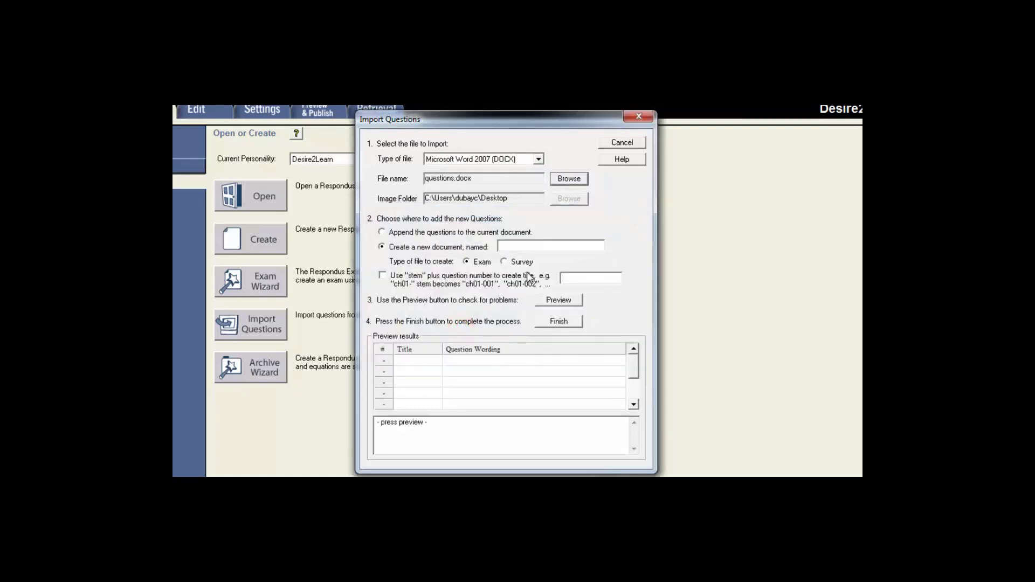
left_click(535, 246)
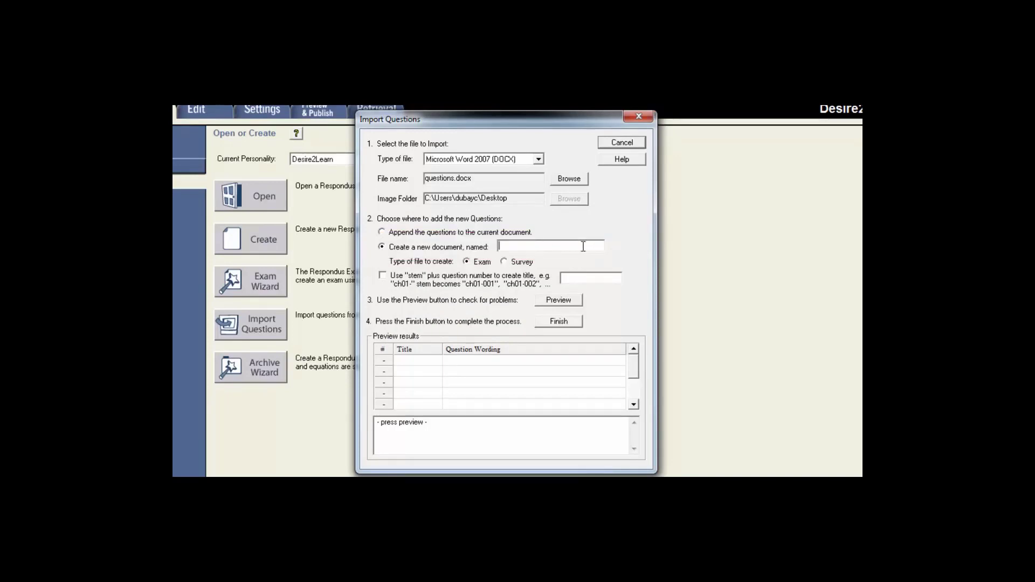
type("questions")
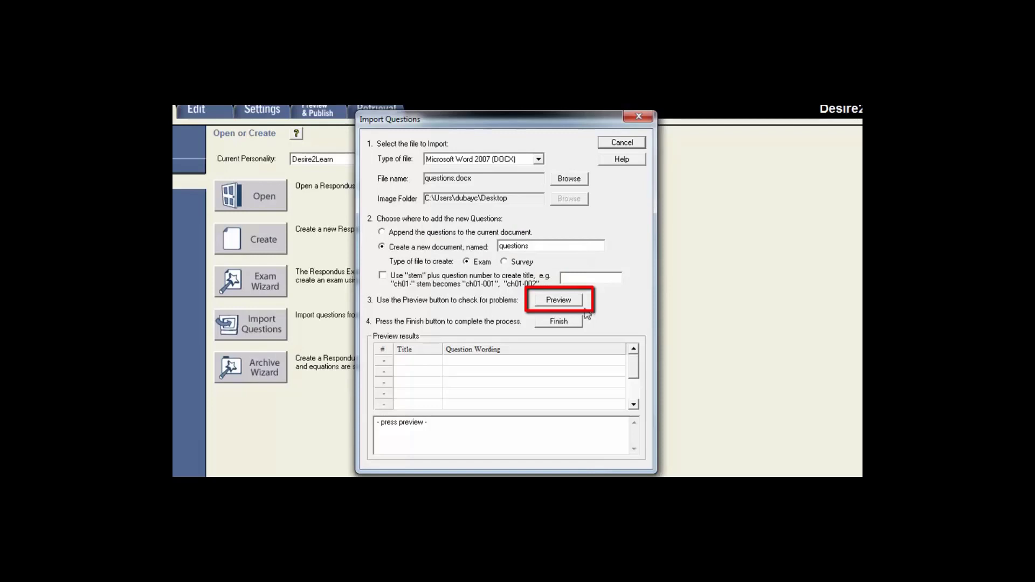
Step: Preview the import, check its warnings, and finish saving questions.rsp with 55 questions
left_click(558, 305)
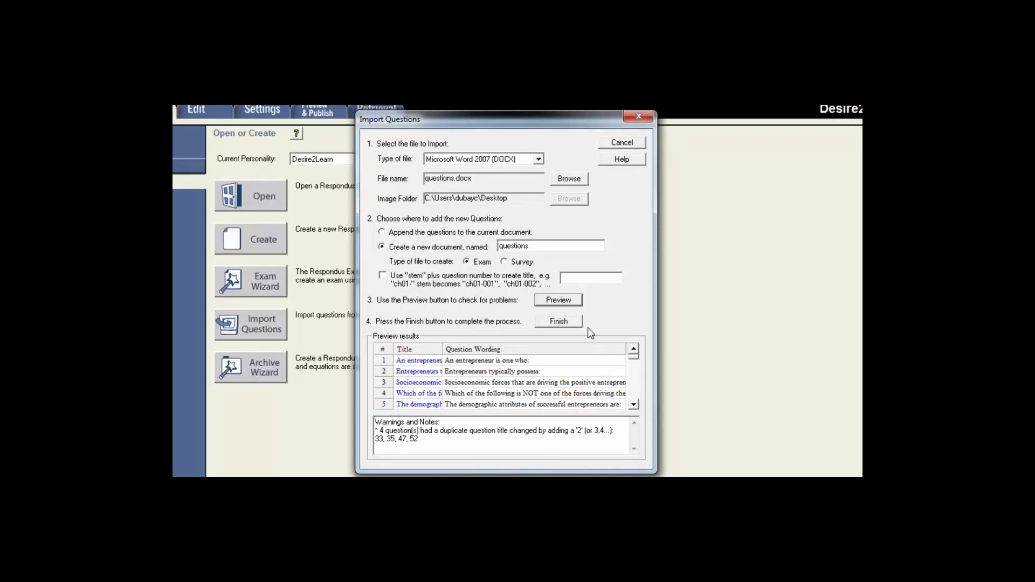
left_click(560, 322)
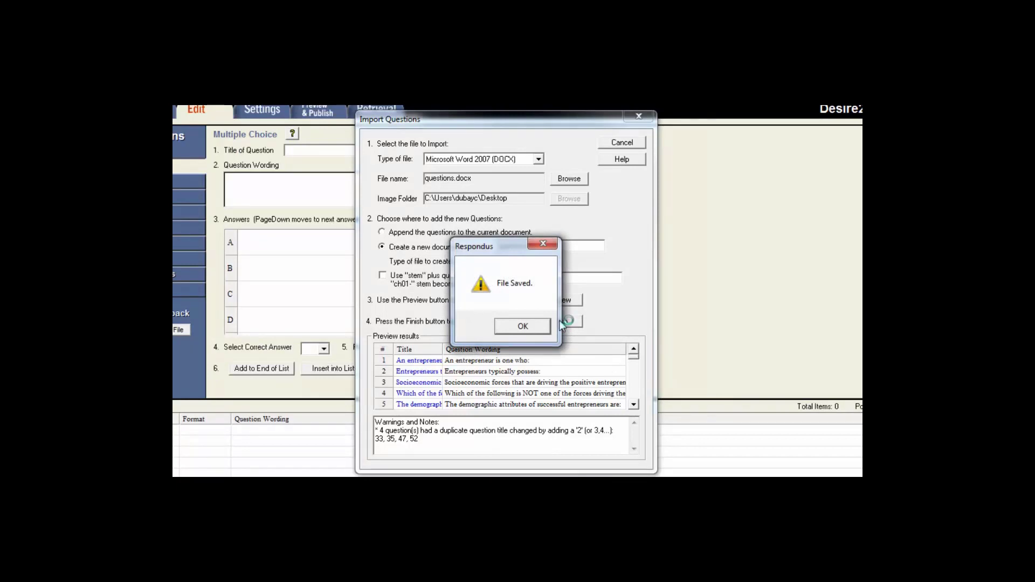
left_click(527, 329)
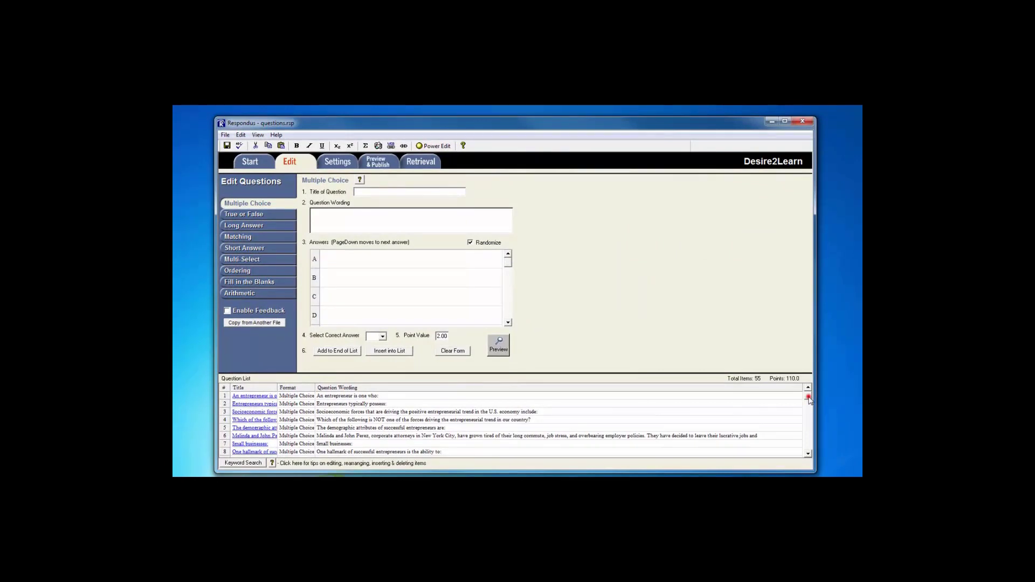
Step: Review question 1 in the edit form, save it, and open the Desire2Learn Settings Properties
scroll(809, 418, "down", 10)
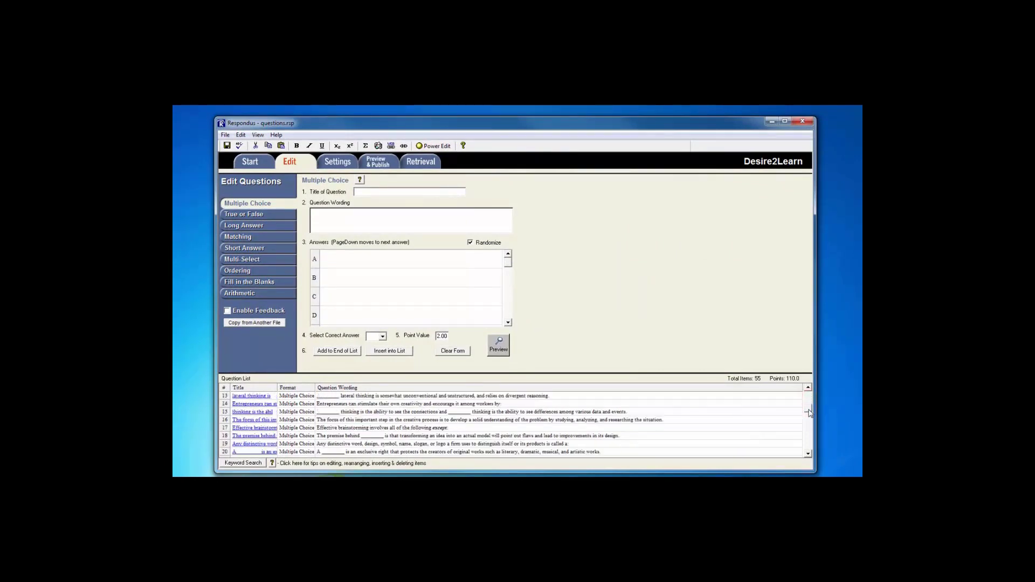
scroll(790, 417, "up", 10)
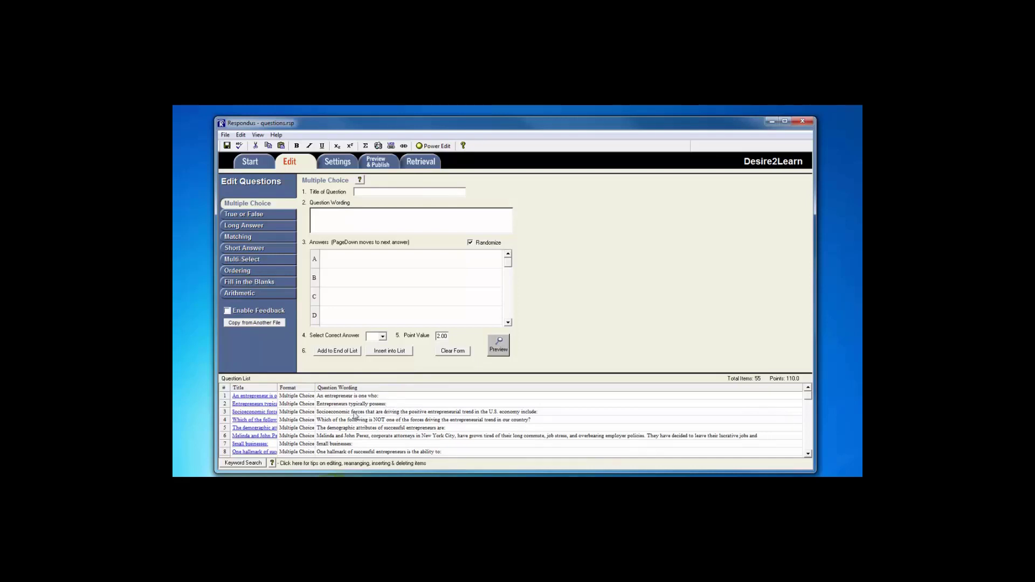
left_click(262, 397)
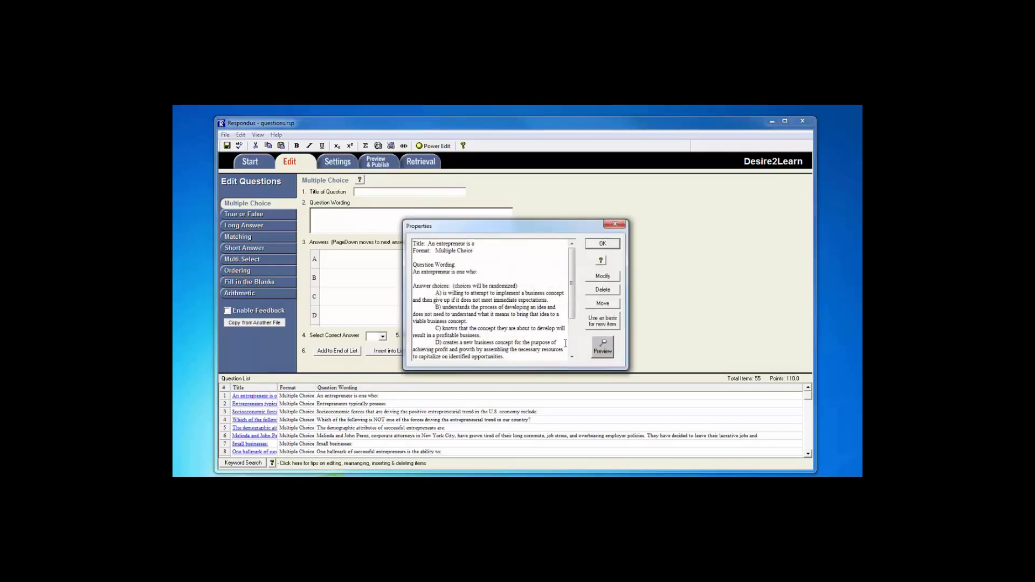
left_click(601, 276)
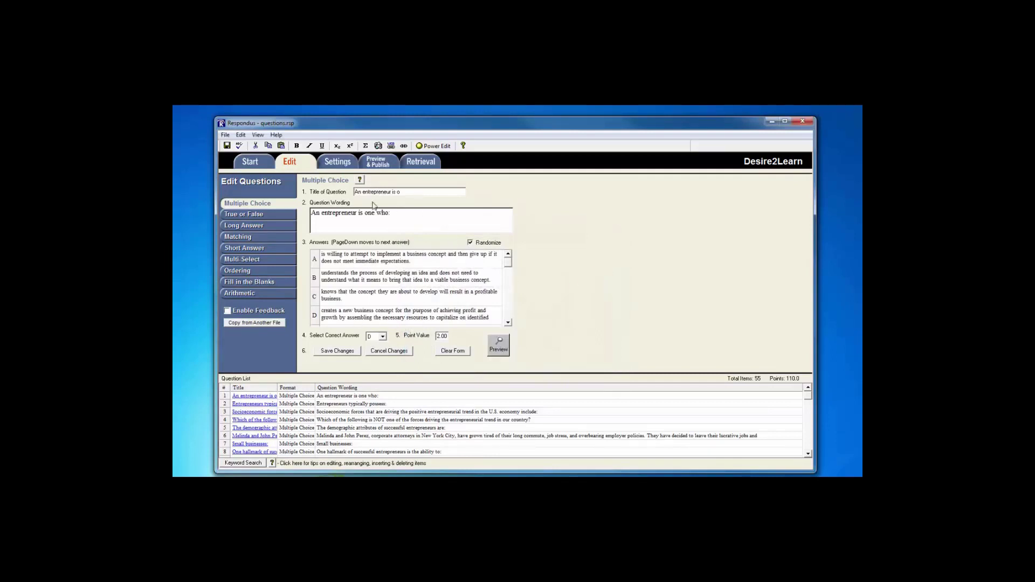
left_click(336, 351)
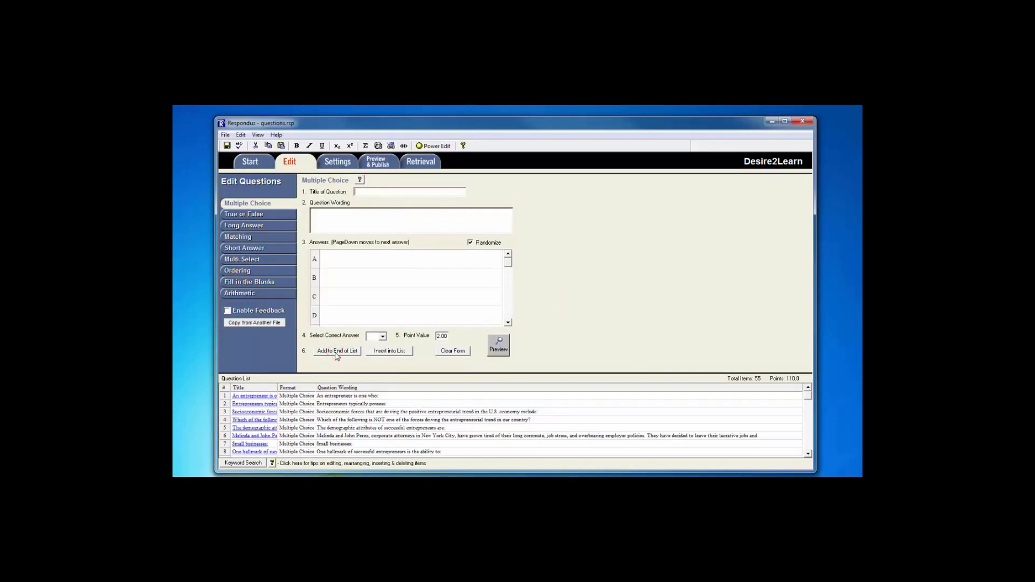
left_click(335, 163)
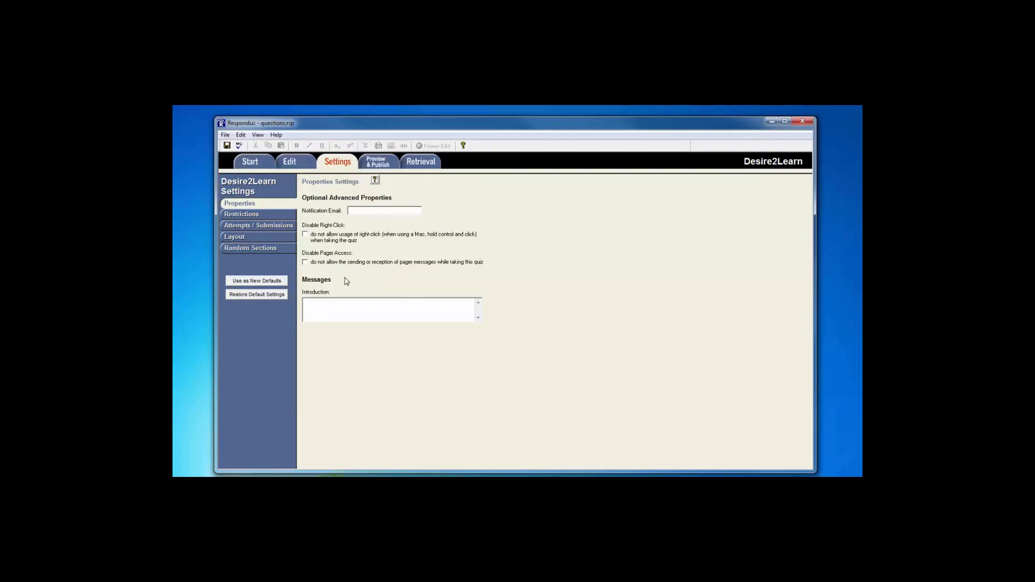
Step: Browse the Restrictions, Attempts/Submissions, Layout and Random Sections settings, then go to Preview & Publish
left_click(252, 217)
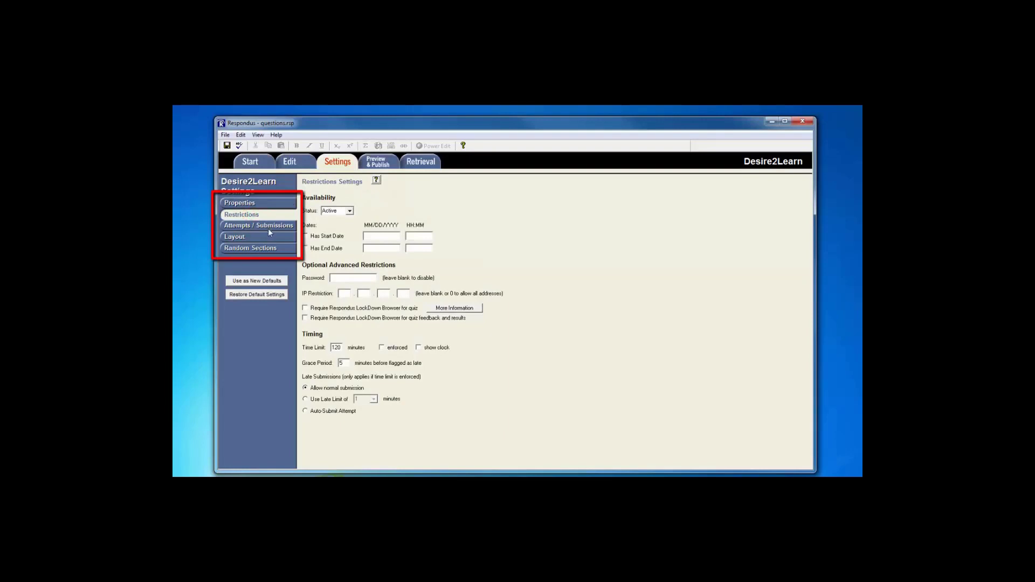
left_click(270, 230)
left_click(268, 240)
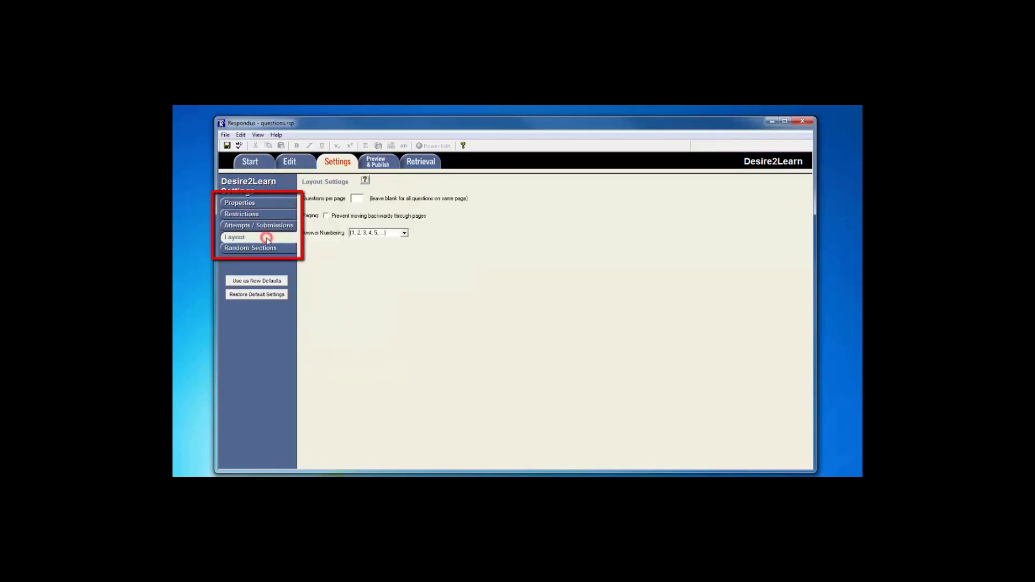
left_click(265, 249)
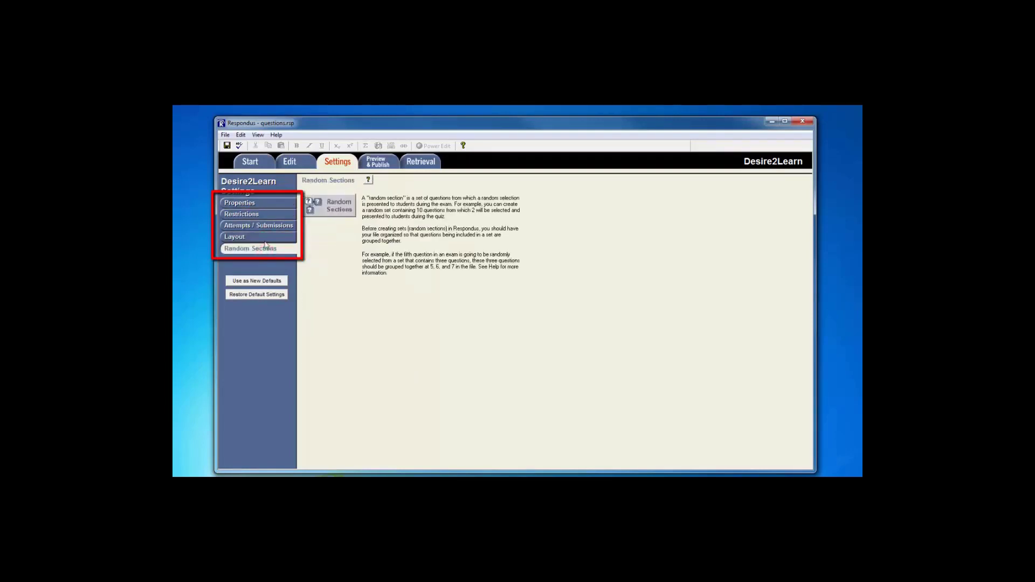
left_click(261, 215)
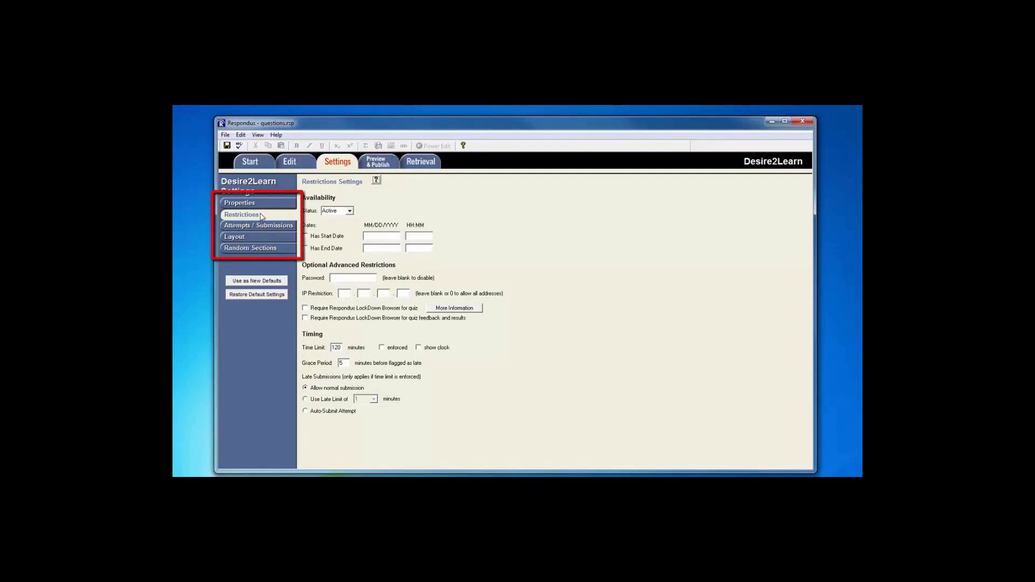
left_click(261, 249)
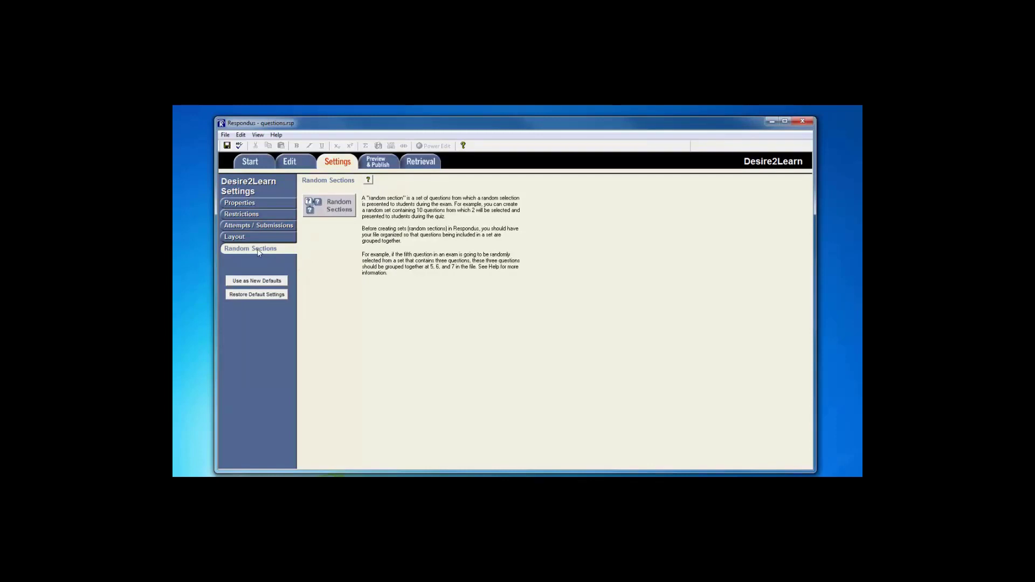
left_click(381, 161)
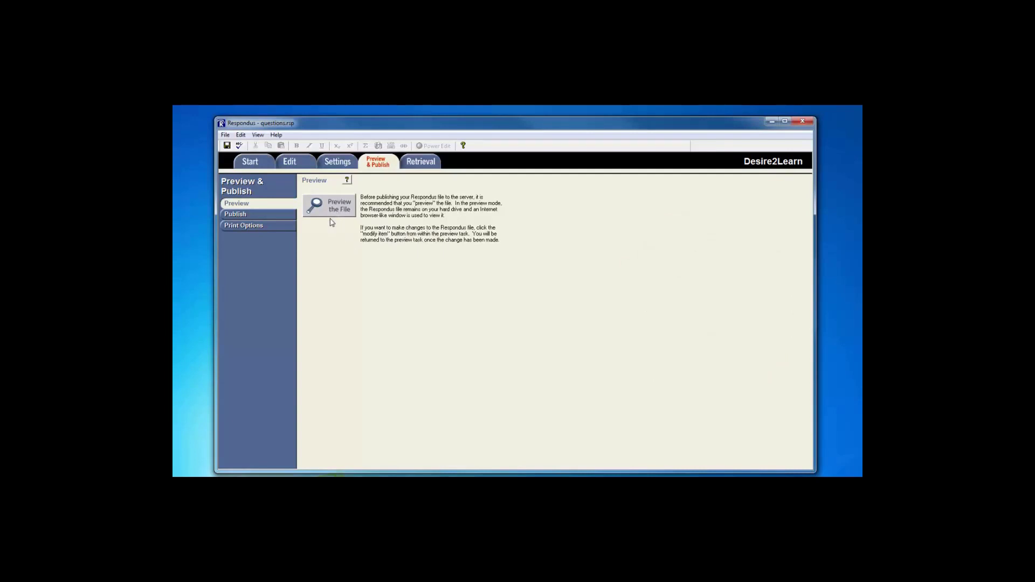
Step: Show the Publish to Desire2Learn task for questions.rsp
left_click(244, 216)
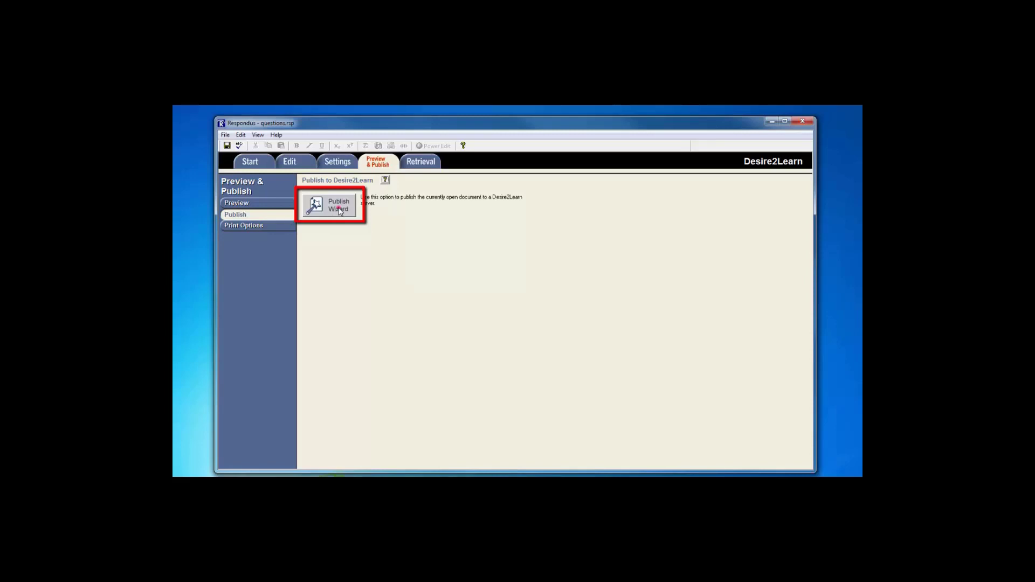
Step: In the Publish Wizard, choose 'Publish to single course' and pick '- add new server -'
left_click(340, 210)
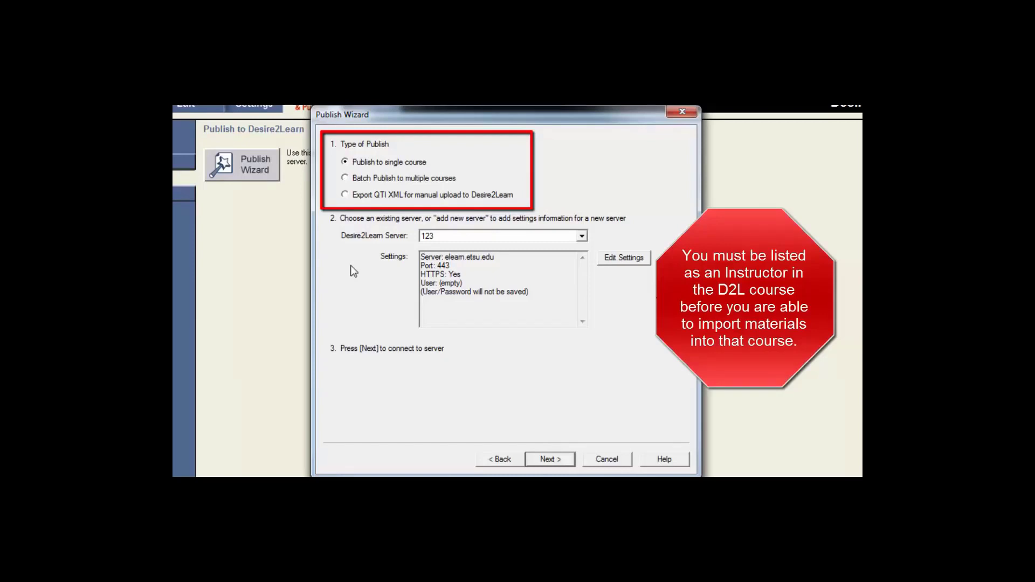
left_click(384, 162)
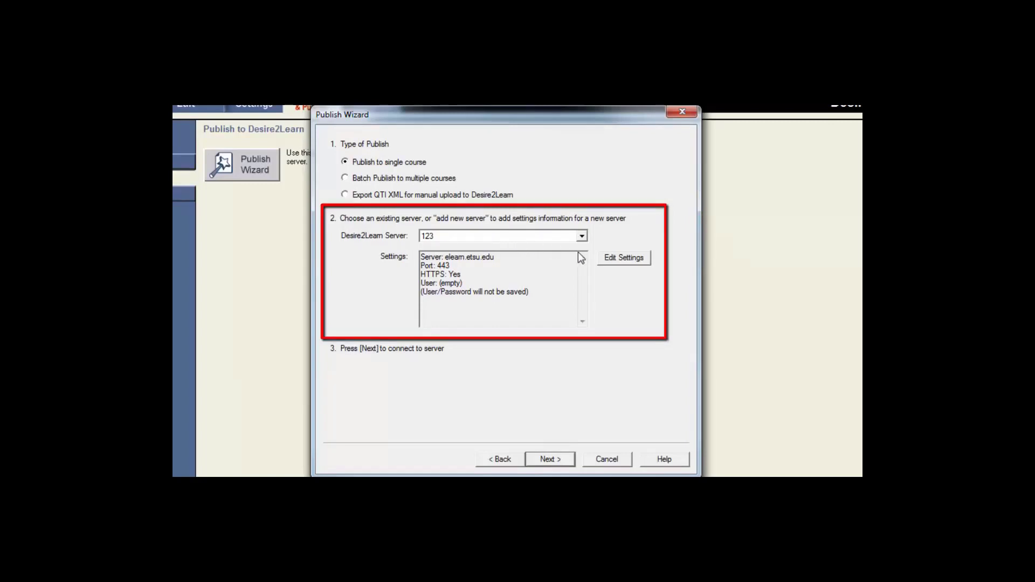
left_click(583, 236)
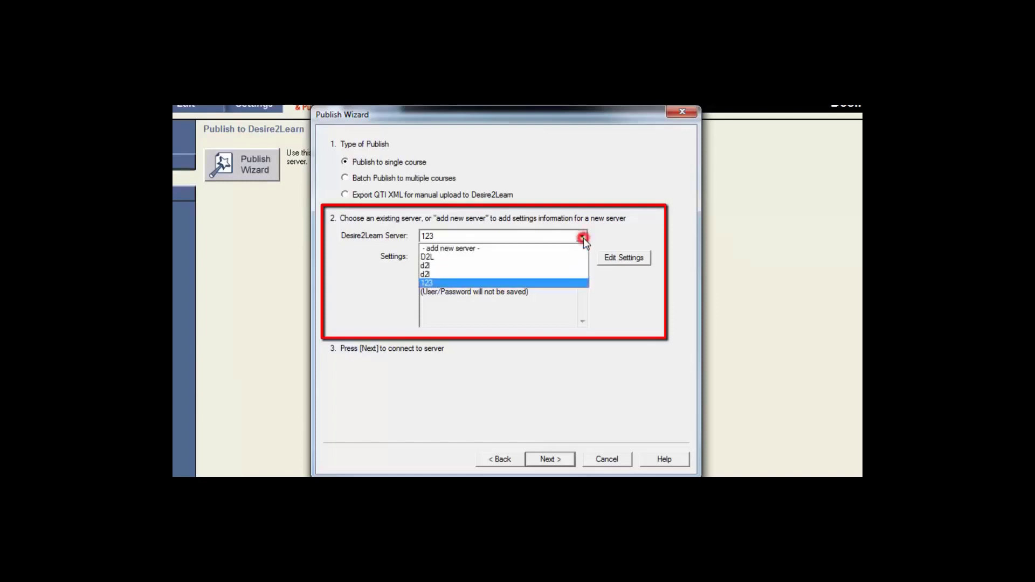
left_click(473, 249)
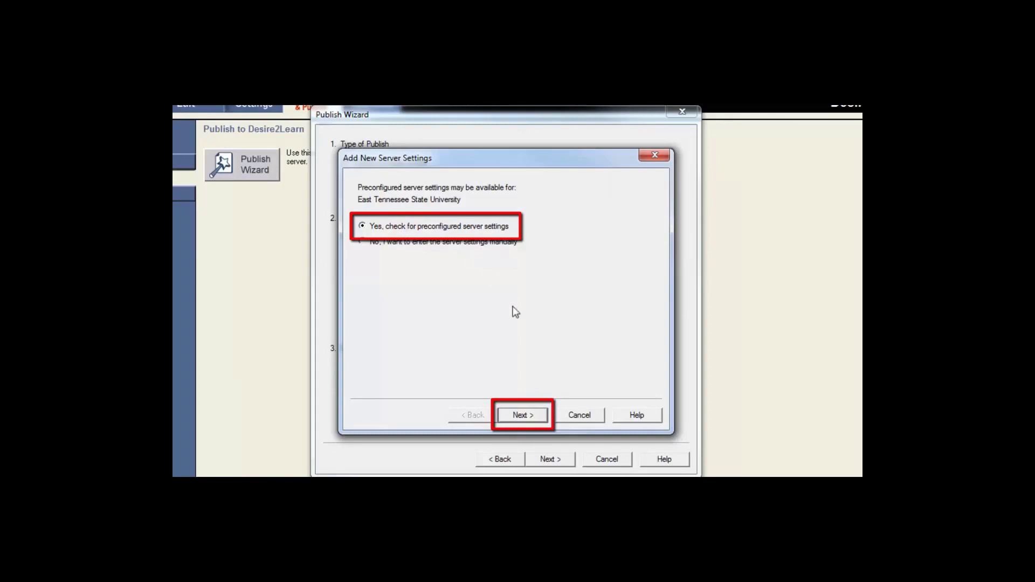
Step: Add the preconfigured server 'ETSU D2L' with user name and password, passing the connection test
left_click(524, 416)
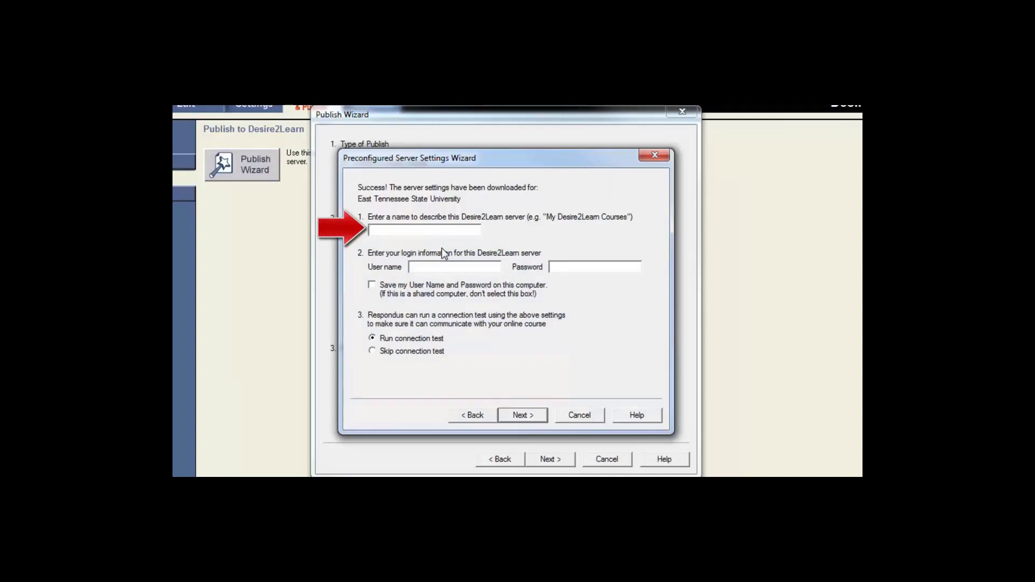
type("ETSU D2L")
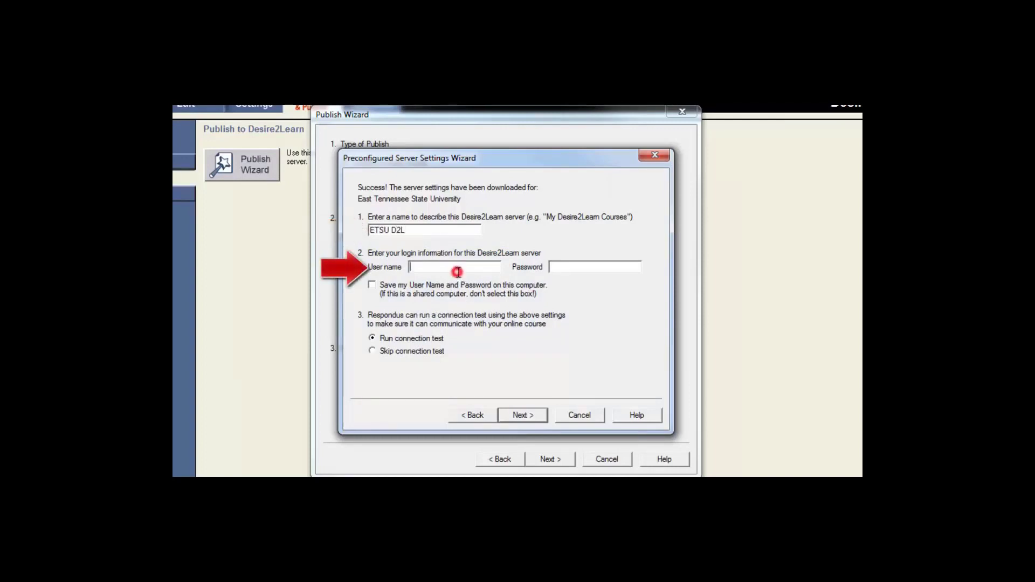
key("Tab")
type("*********")
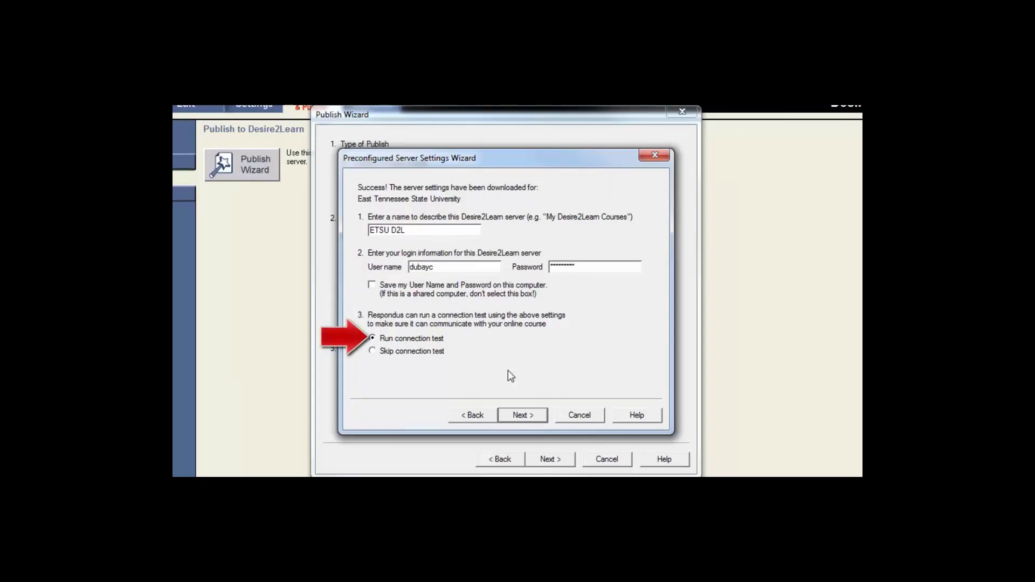
left_click(522, 416)
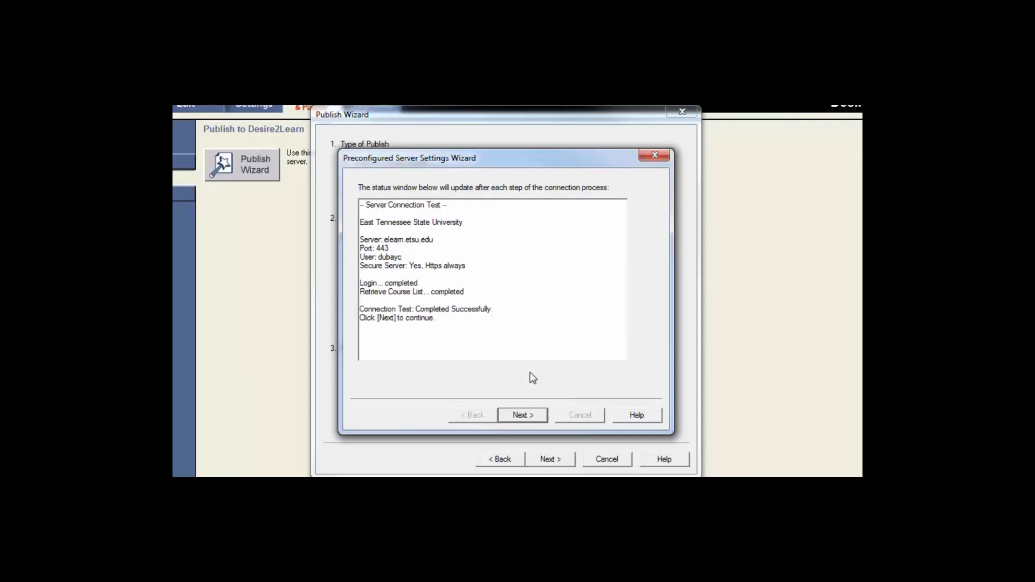
left_click(523, 416)
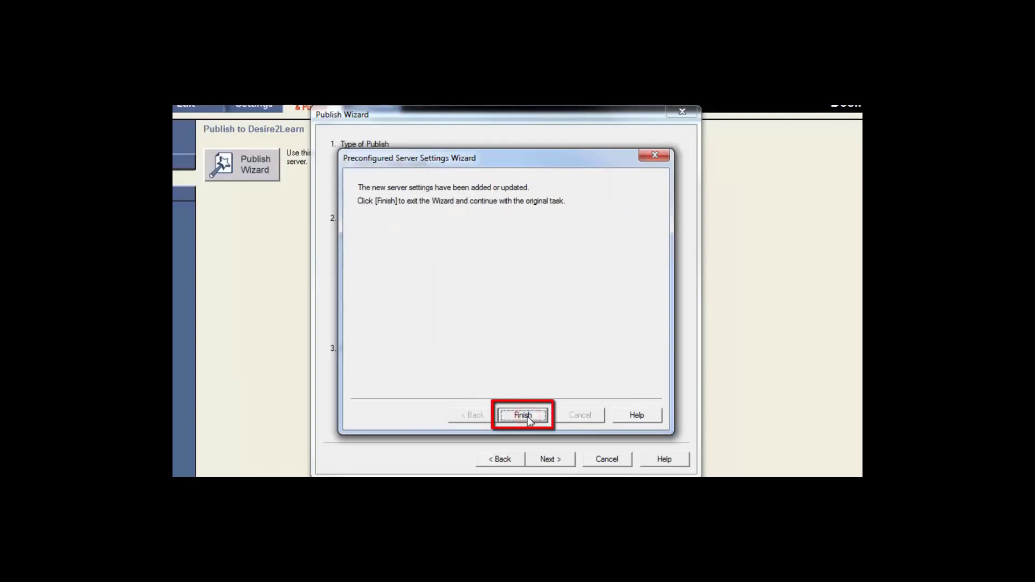
left_click(523, 416)
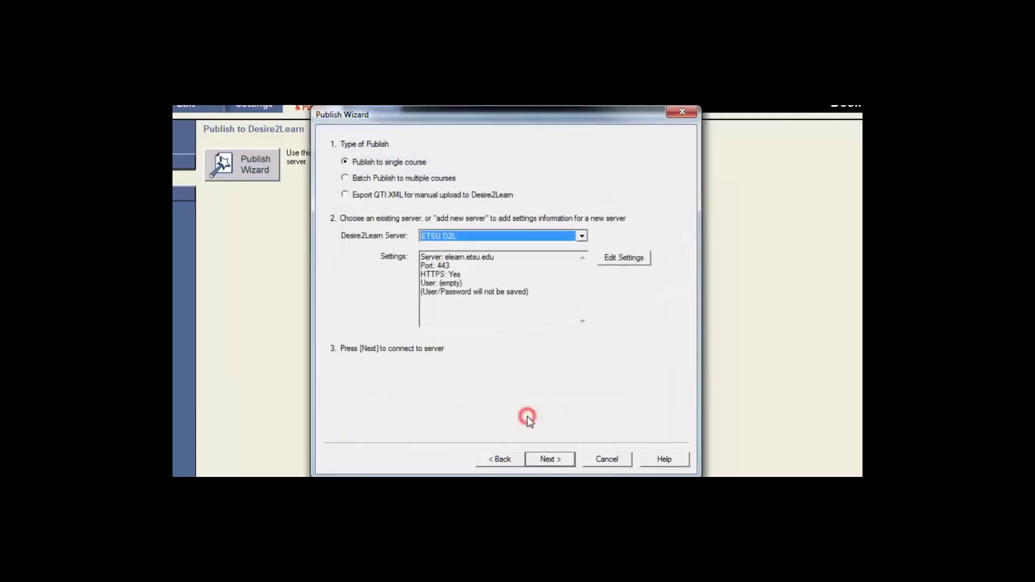
Step: Connect to ETSU D2L by entering the user name and password in the login dialog
left_click(555, 460)
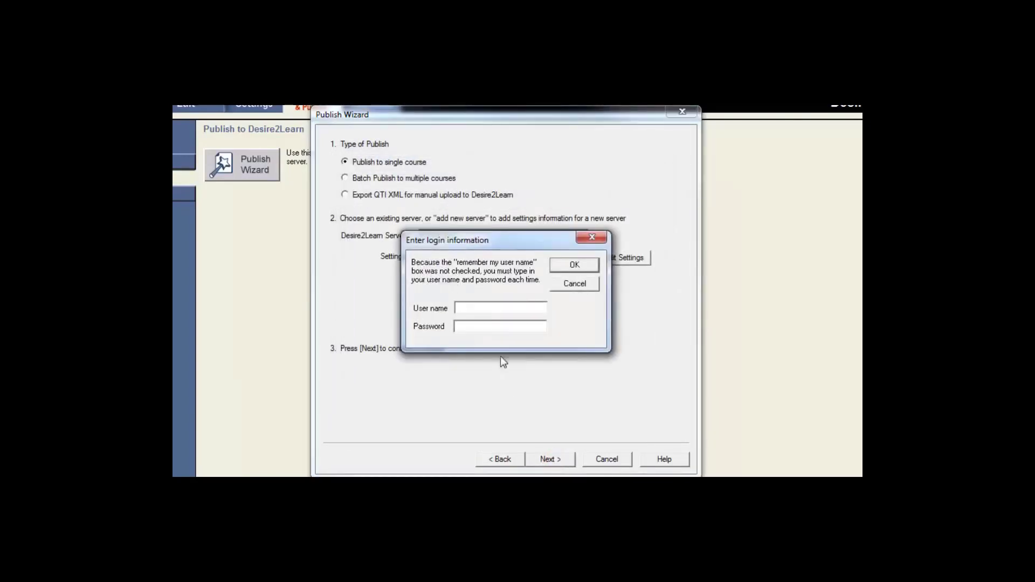
left_click(480, 307)
key("Tab")
type("*********")
left_click(574, 264)
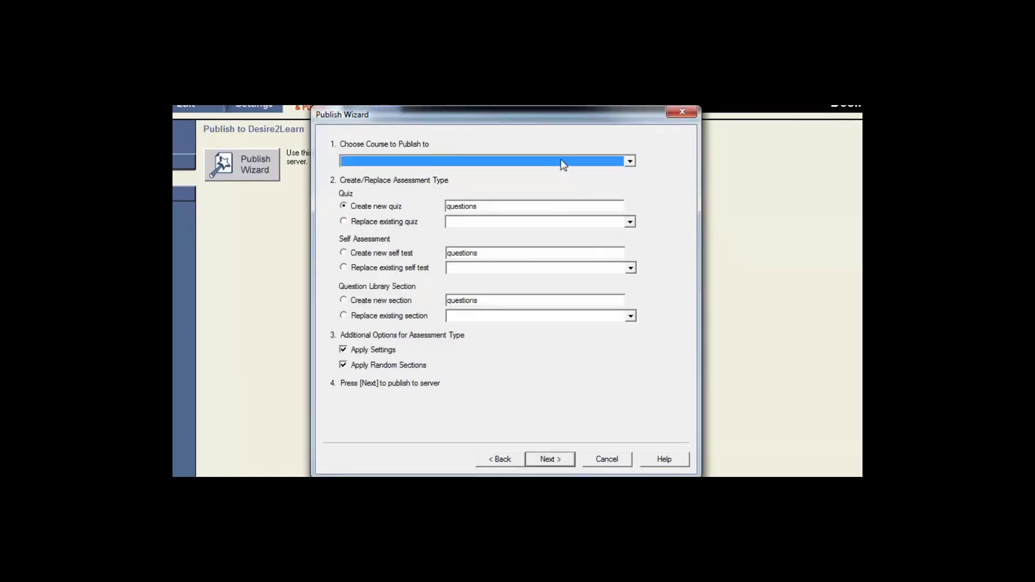
Step: Publish to the ATS 17 Training course as a new quiz named 'Test 1'
left_click(561, 161)
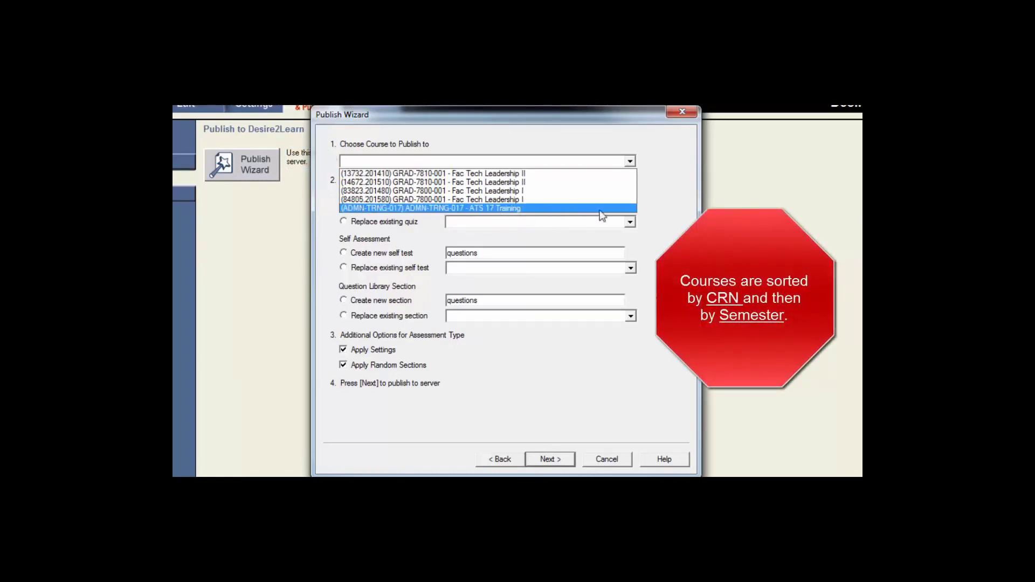
left_click(517, 208)
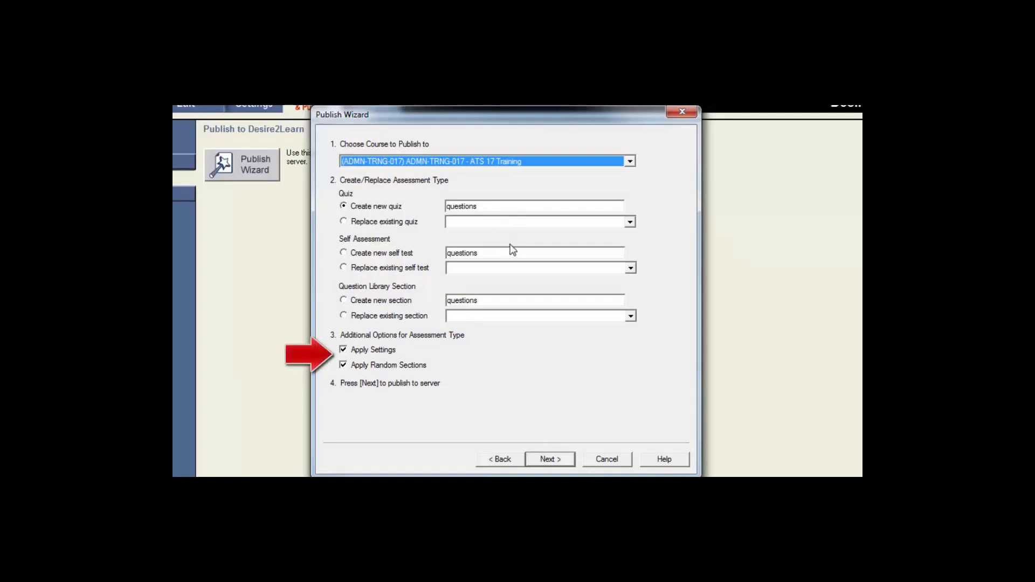
double_click(488, 206)
type("Test 1")
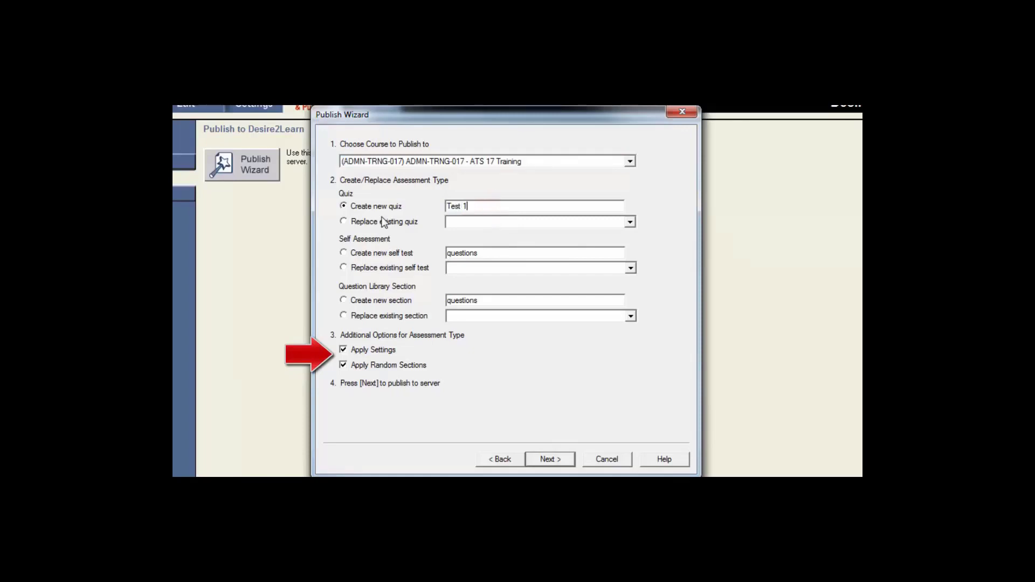
left_click(550, 460)
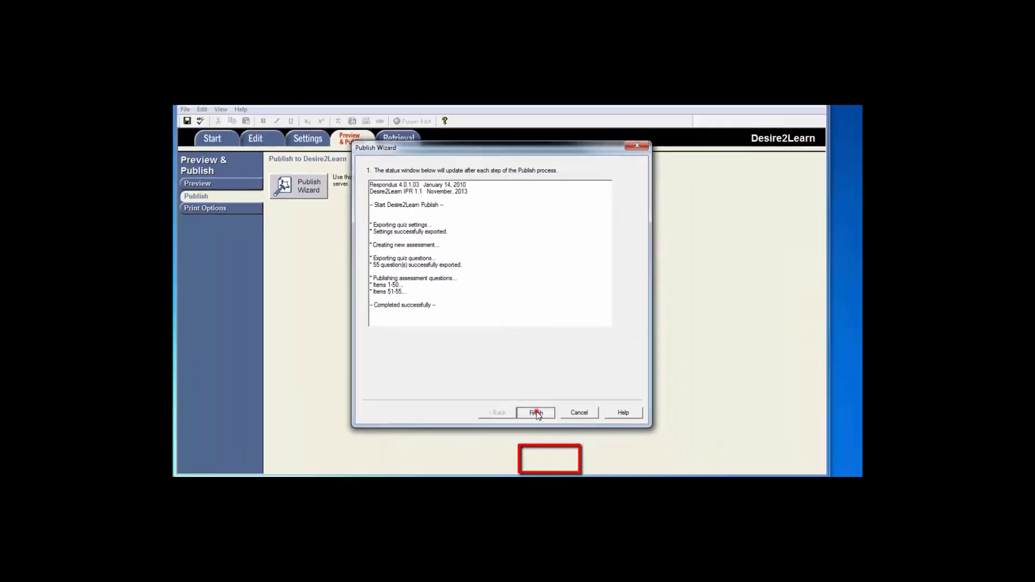
Step: Finish the Publish Wizard so the ATS 16 Training course homepage opens in Desire2Learn
left_click(535, 413)
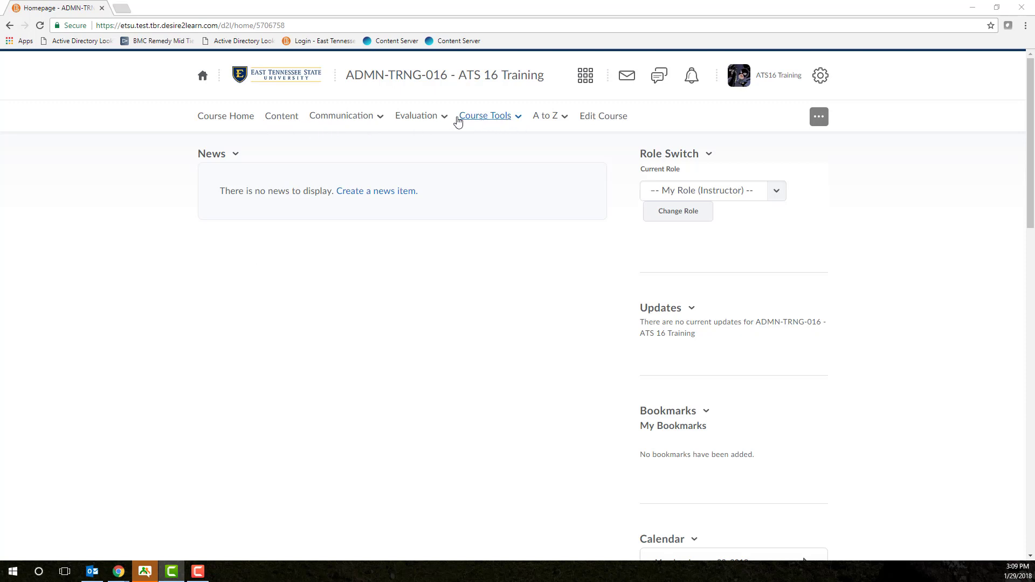
Step: Open Quiz 1 for editing from Evaluation > Assessments in the course
left_click(432, 121)
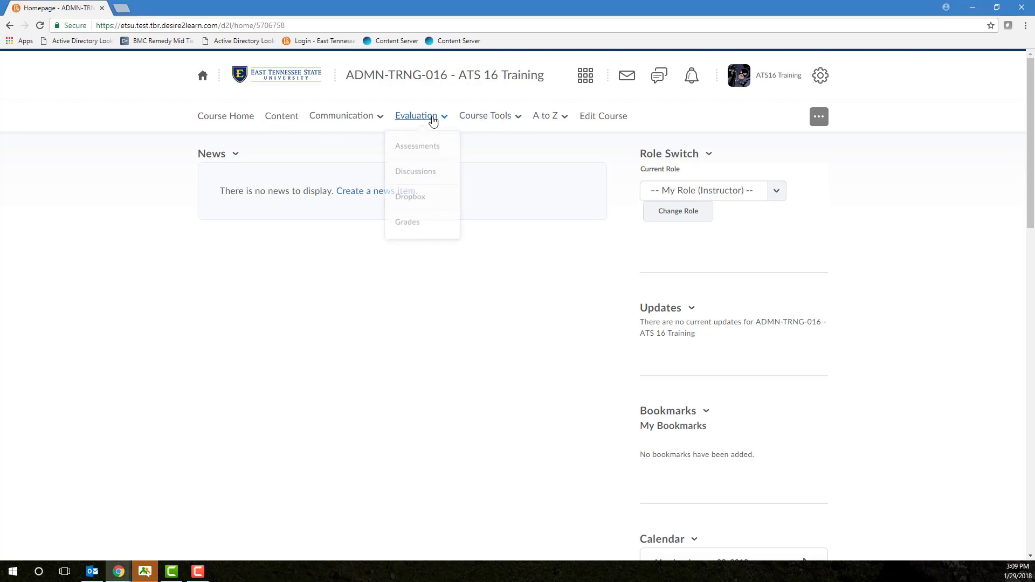
left_click(430, 148)
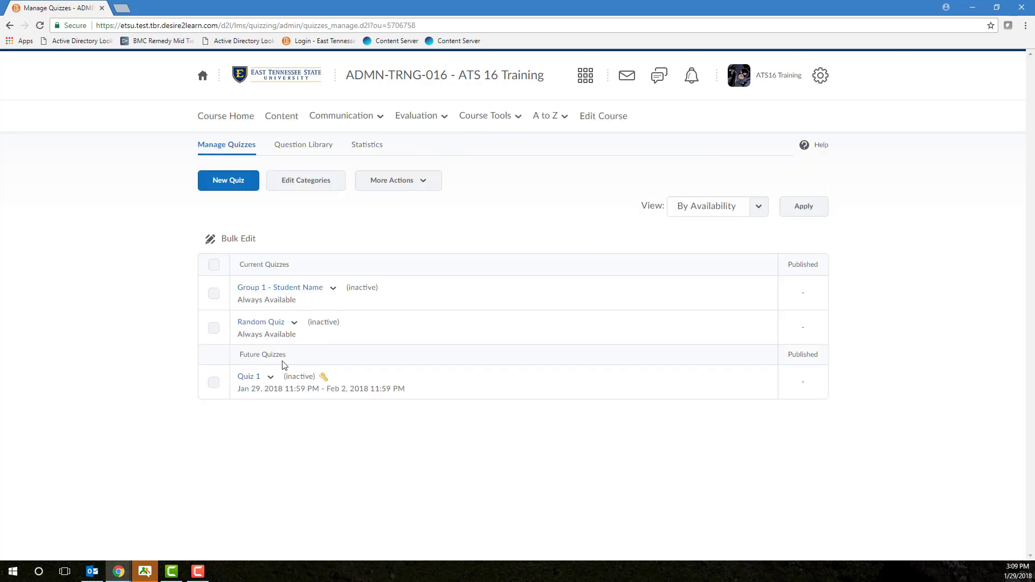
left_click(271, 379)
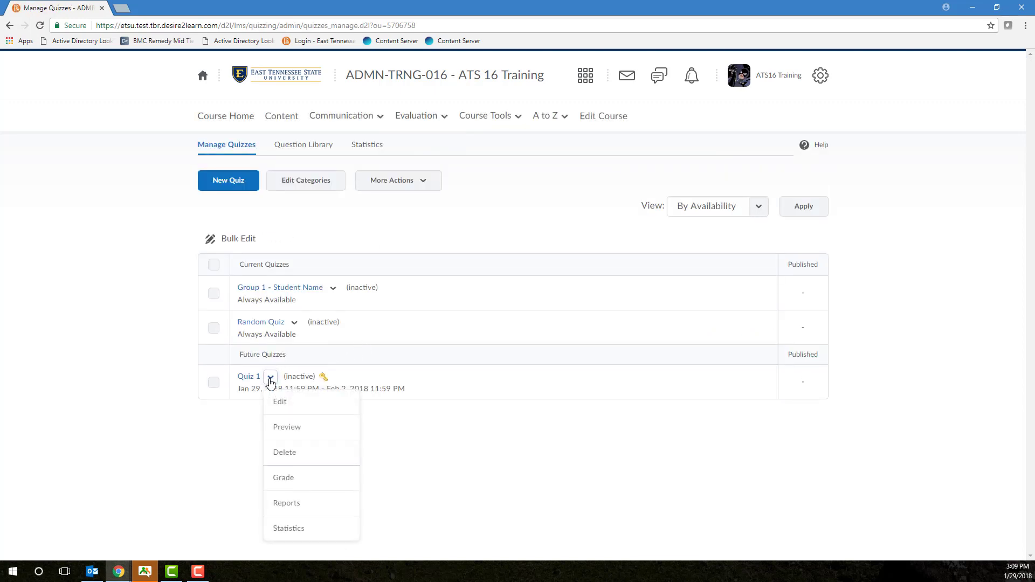
left_click(286, 402)
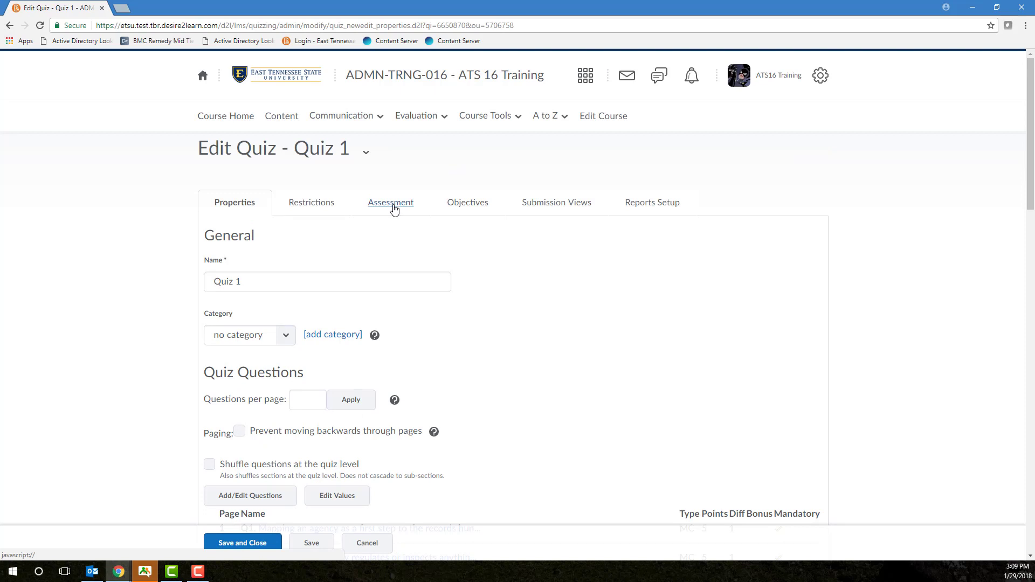
Step: Review Quiz 1's Assessment settings: automatic grading, automatic export to grades, grade item Quiz 1
left_click(393, 210)
scroll(399, 220, "down", 1)
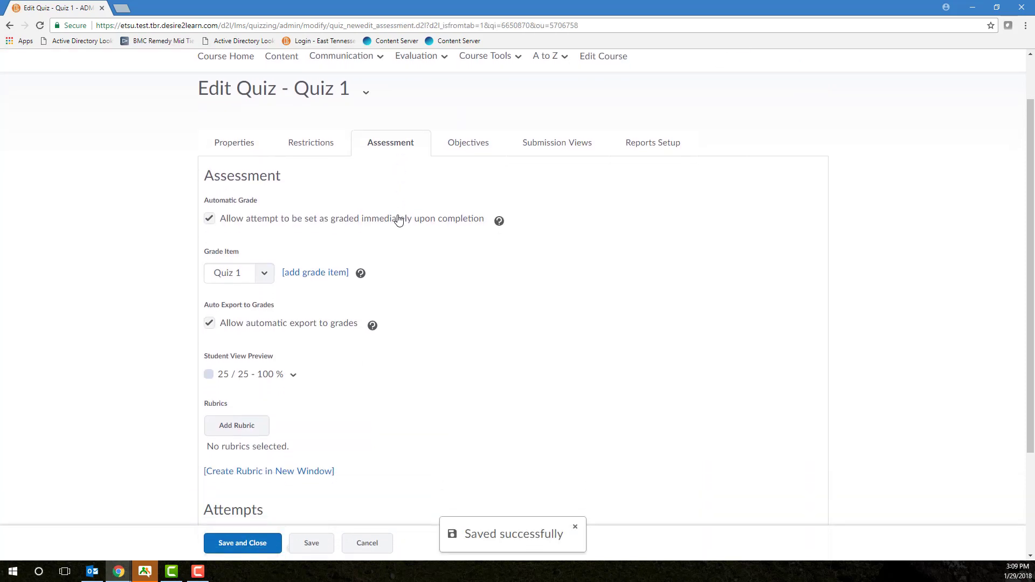
scroll(398, 220, "down", 1)
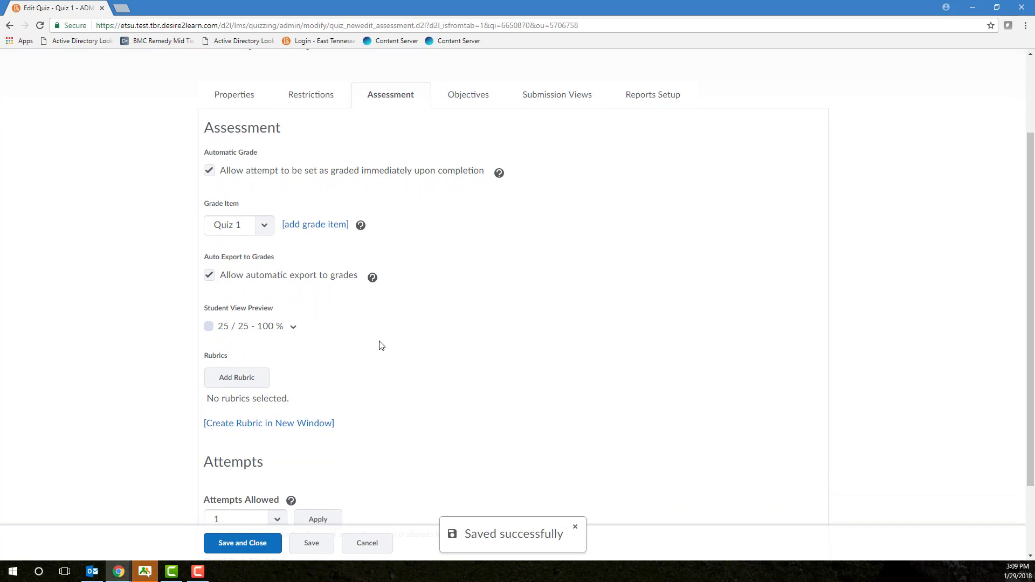